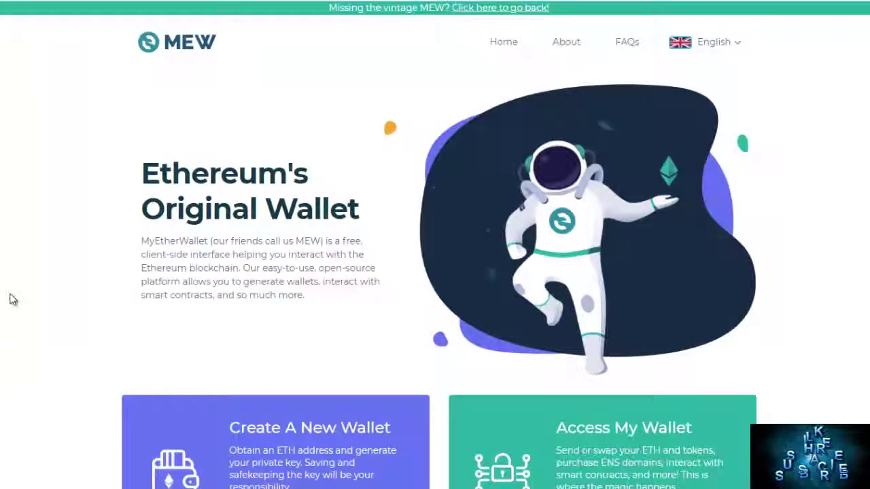
Scroll up and down through the MEW homepage to look over its content.
scroll(9, 297, "down", 3)
scroll(10, 293, "up", 3)
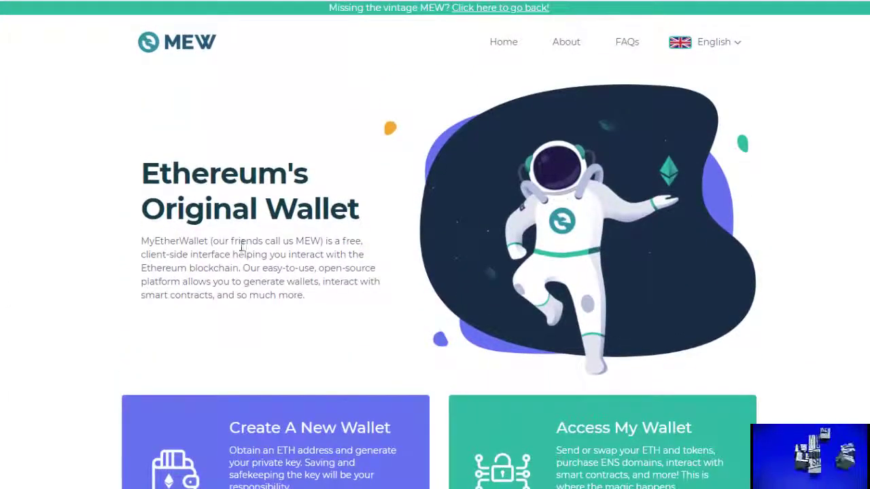
scroll(136, 272, "down", 2)
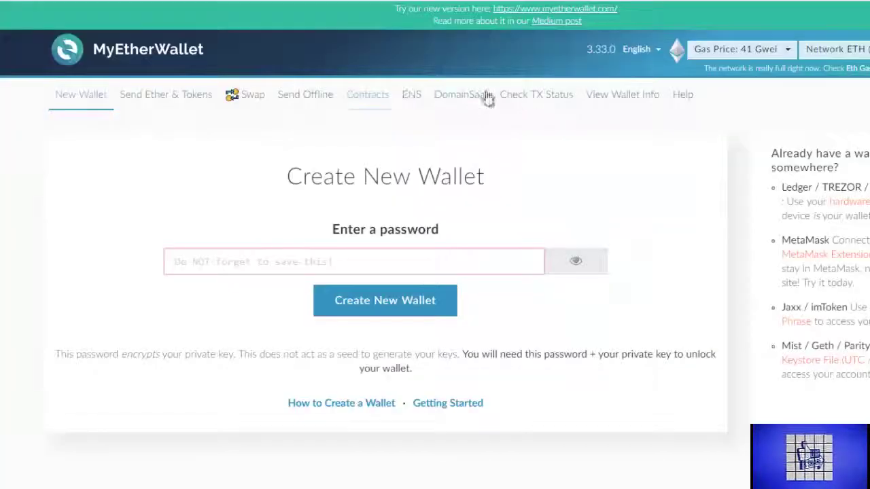
Switch to the View Wallet Info tab.
left_click(624, 101)
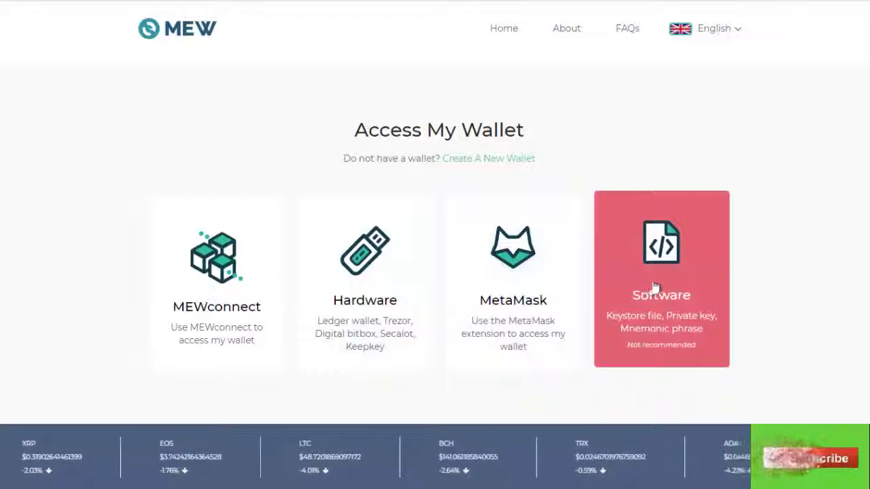
Access the wallet via MetaMask, agreeing to the terms and approving the MetaMask connection.
left_click(524, 277)
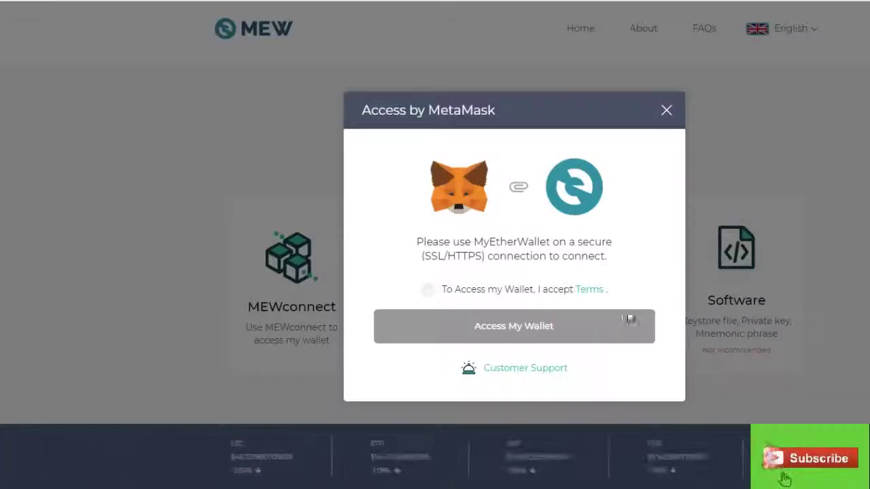
left_click(427, 290)
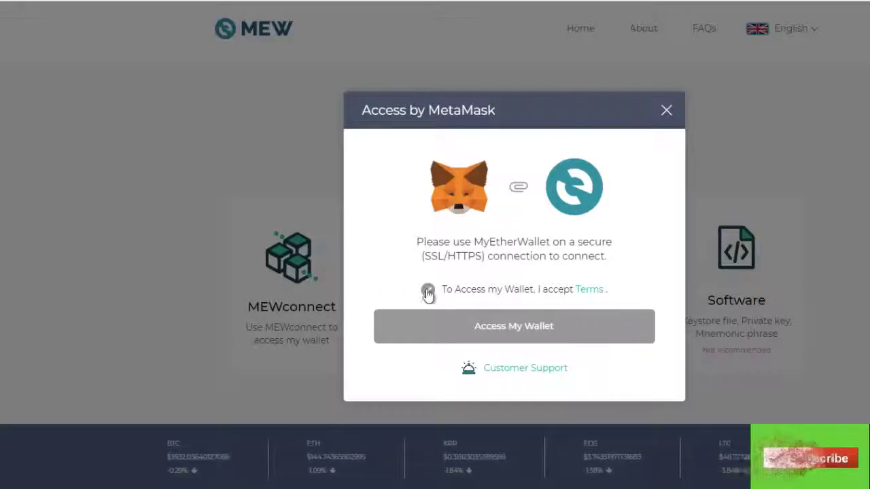
left_click(428, 293)
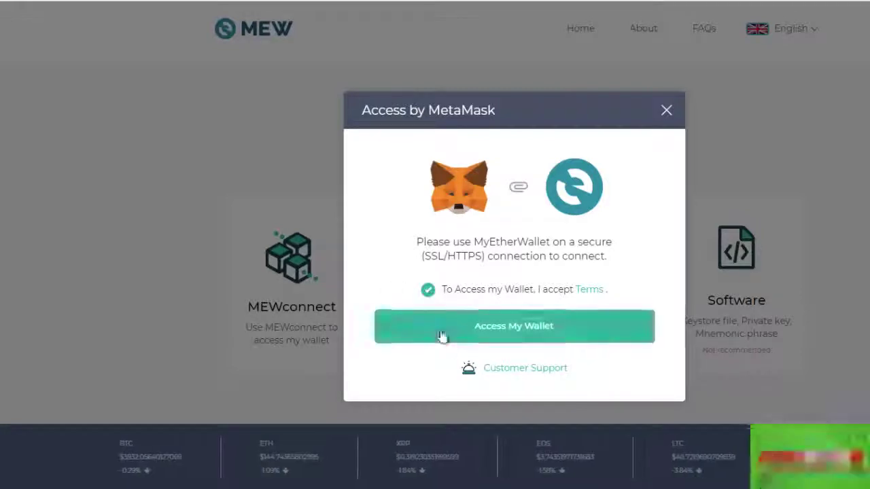
left_click(511, 329)
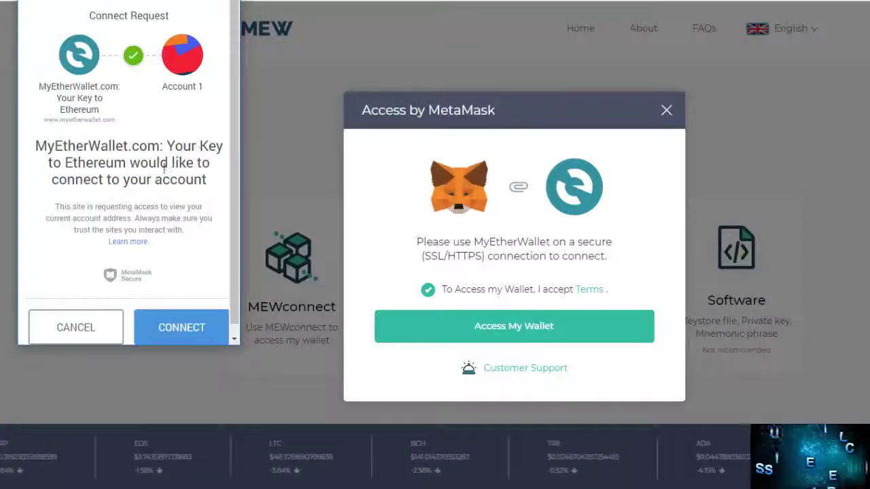
left_click(170, 339)
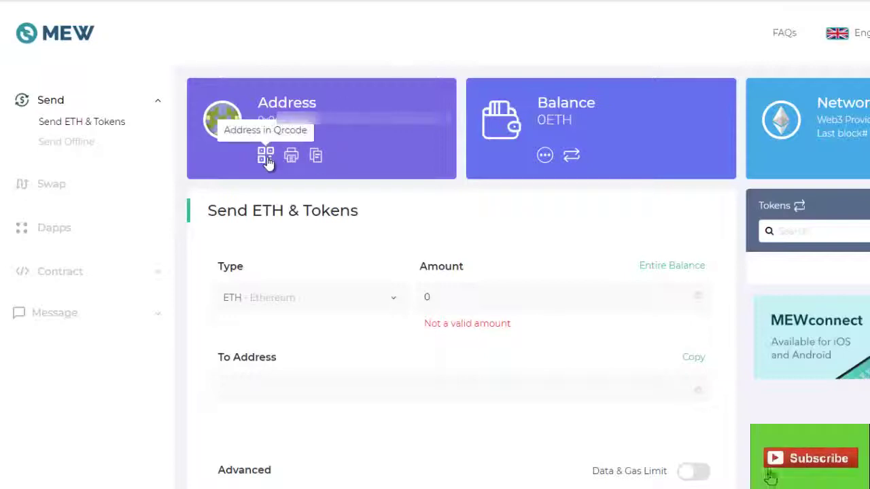
Copy the wallet address from the Address card and go to the Swap section.
left_click(318, 162)
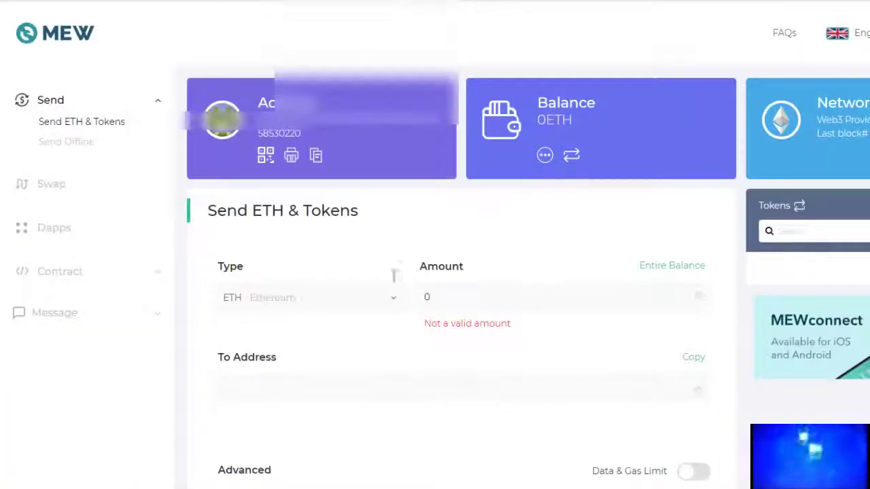
left_click(53, 187)
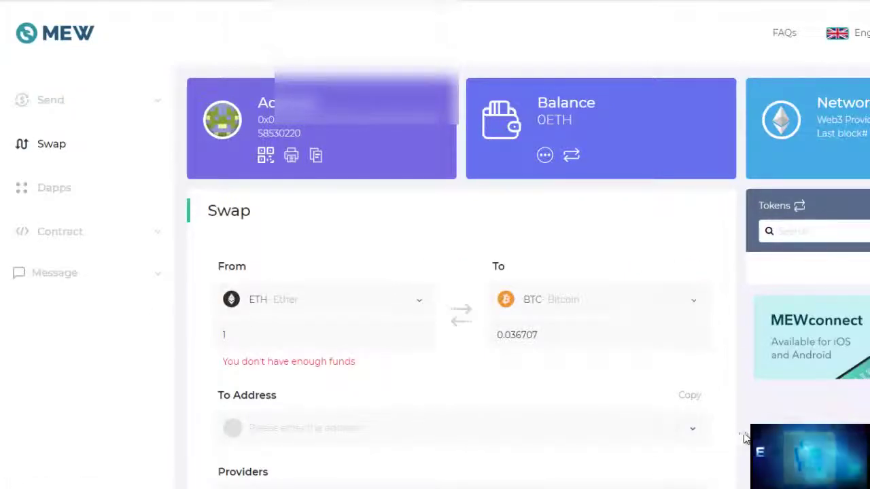
scroll(745, 437, "down", 2)
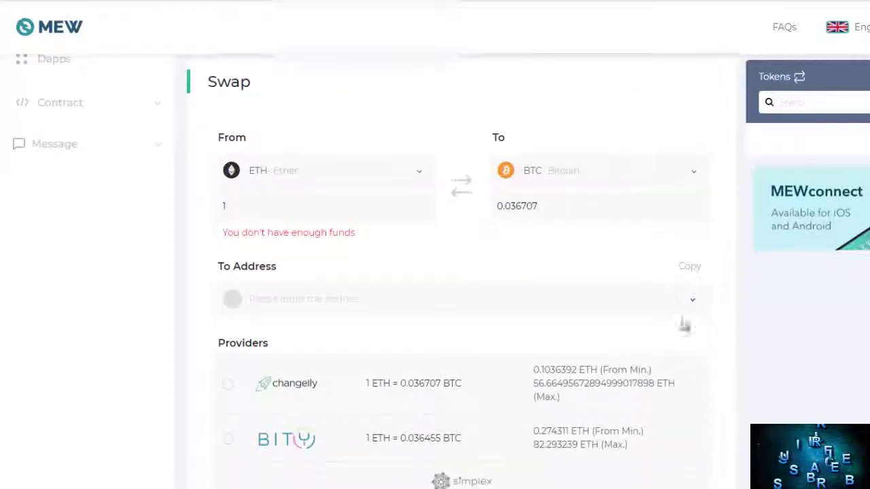
left_click(422, 176)
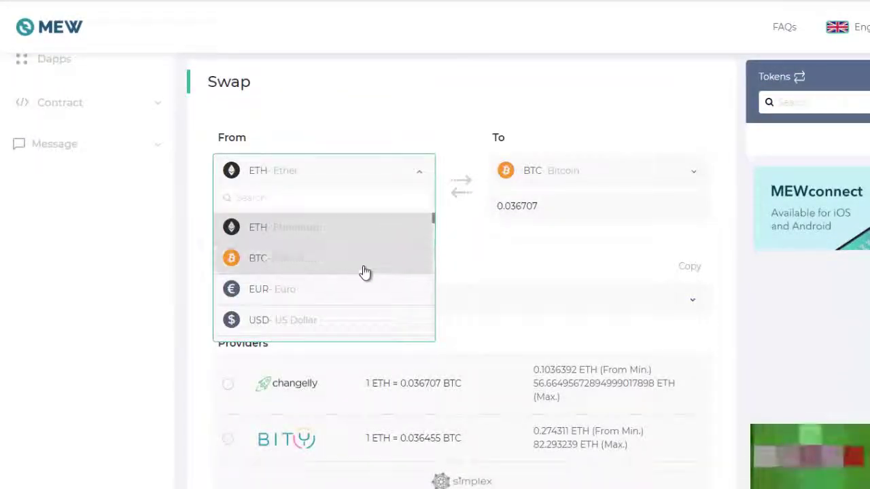
scroll(362, 272, "down", 2)
scroll(364, 275, "down", 6)
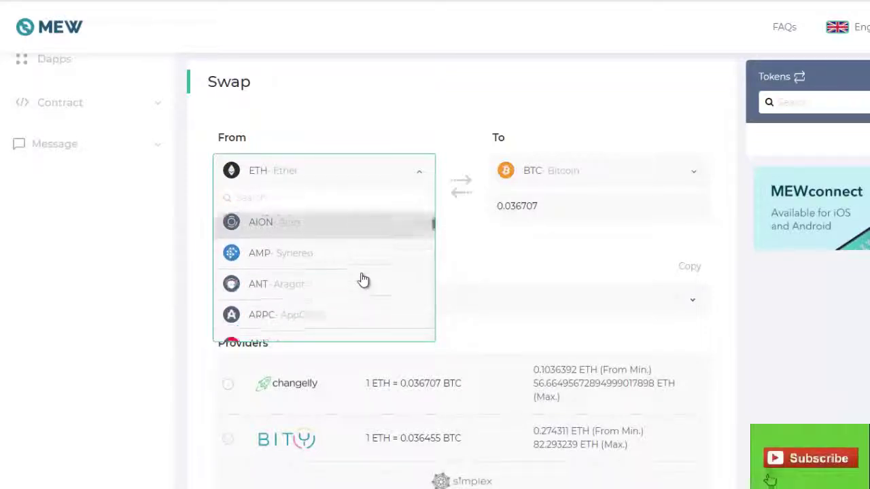
scroll(360, 286, "down", 2)
scroll(358, 276, "up", 8)
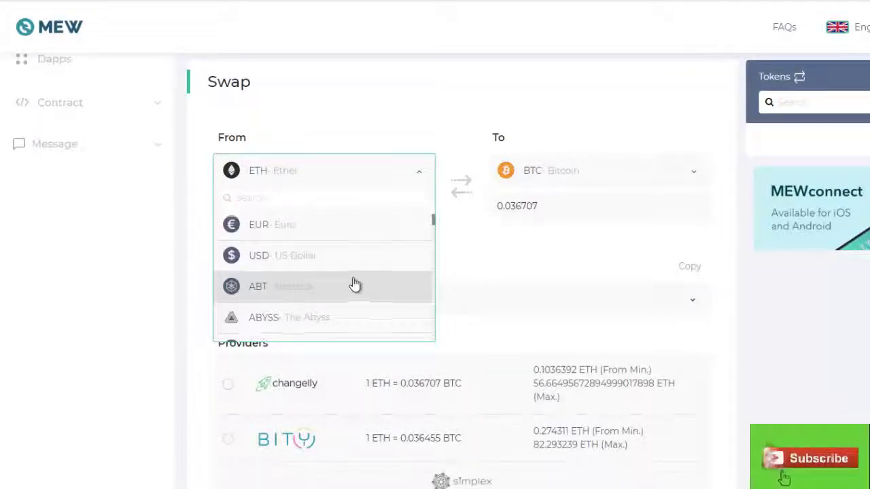
left_click(694, 173)
left_click(693, 174)
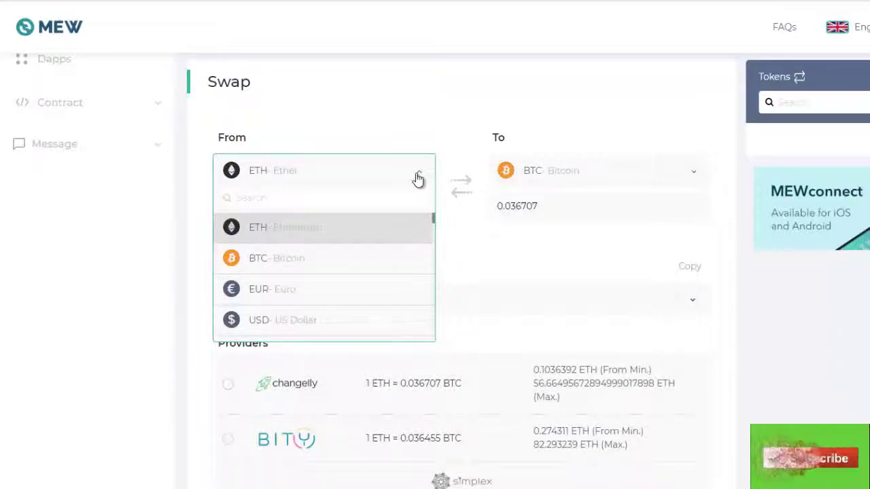
left_click(418, 178)
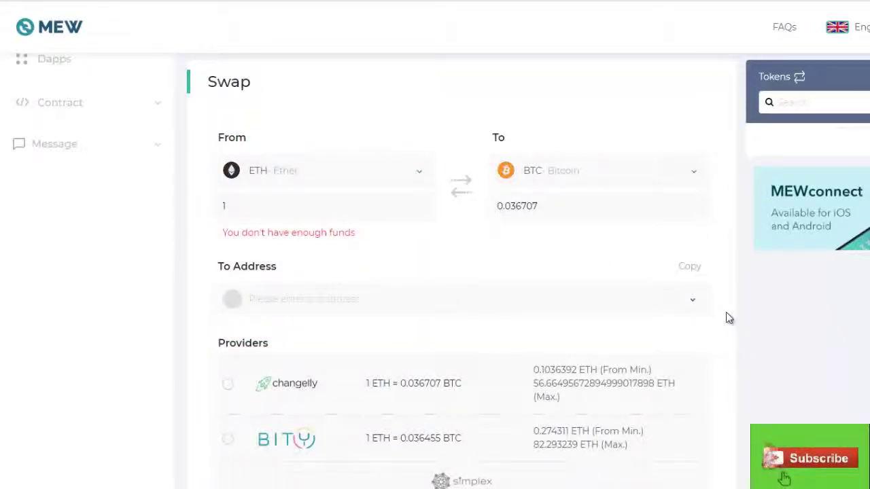
scroll(728, 317, "down", 2)
scroll(227, 351, "down", 1)
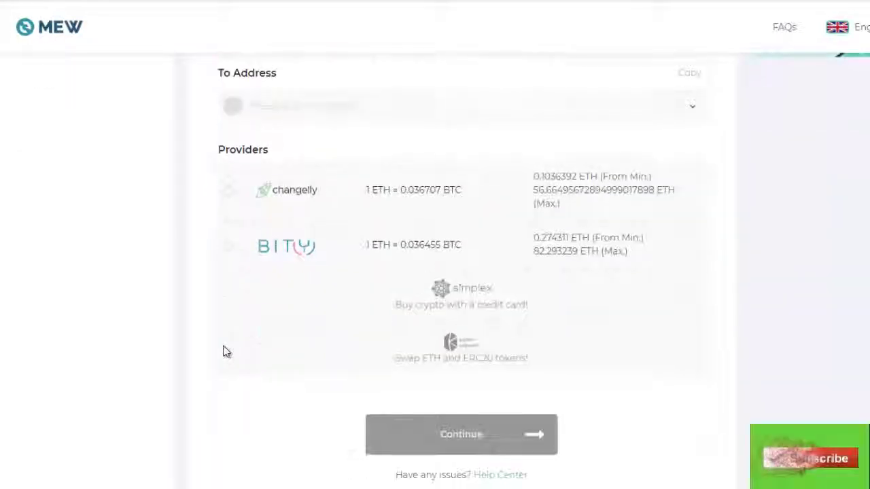
scroll(226, 351, "down", 2)
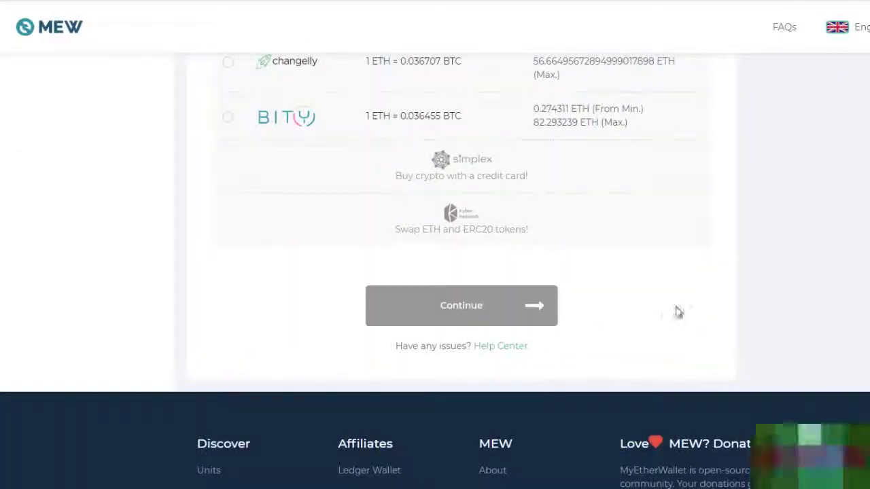
scroll(782, 319, "up", 6)
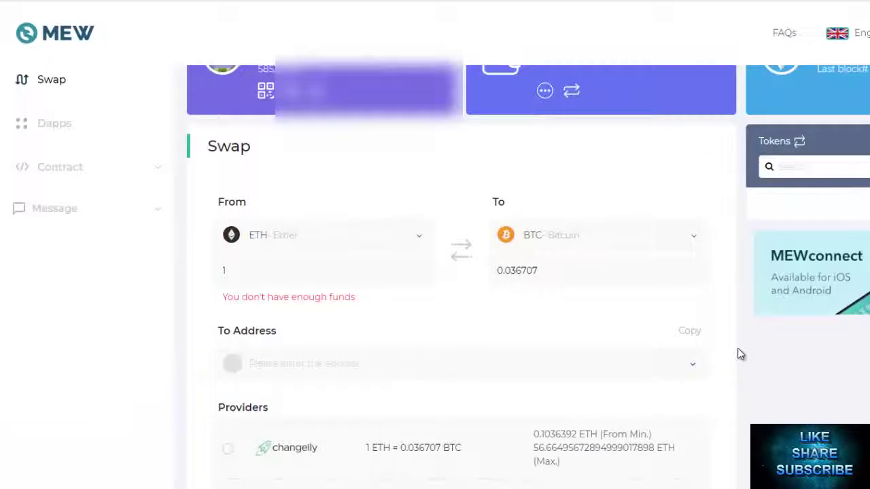
scroll(737, 350, "up", 1)
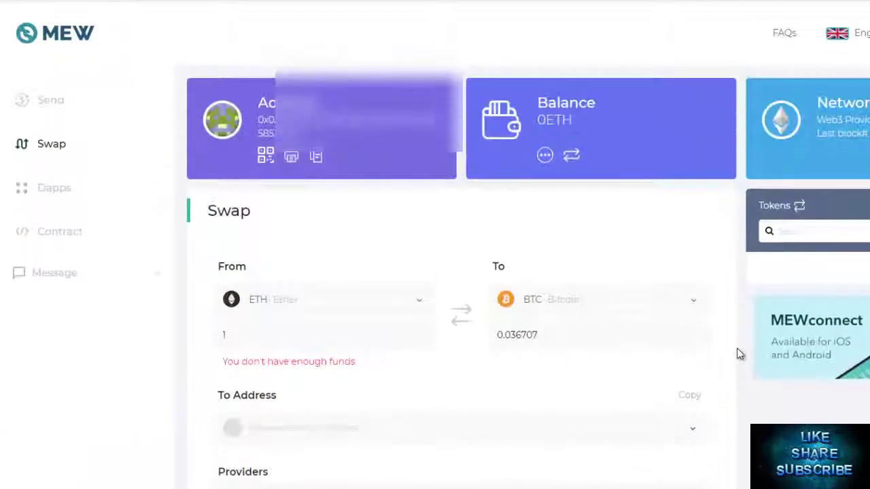
Open the Dapps section and select the Register ENS dapp card.
left_click(55, 189)
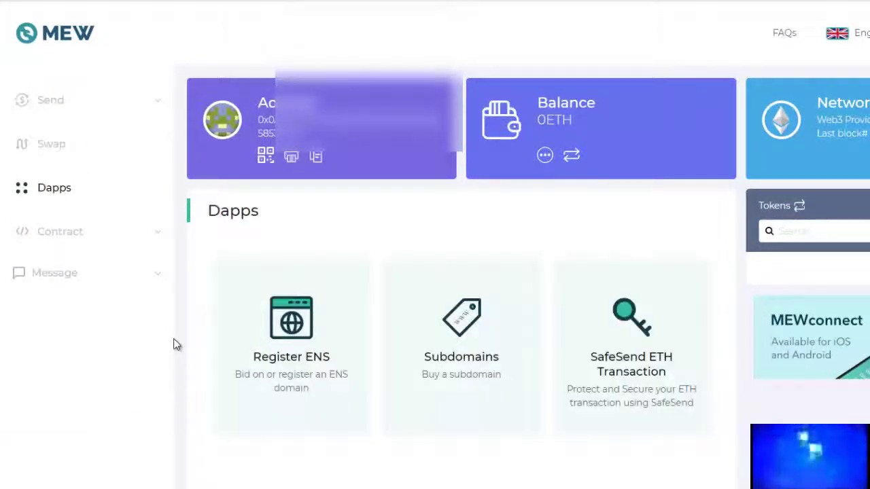
scroll(175, 338, "down", 1)
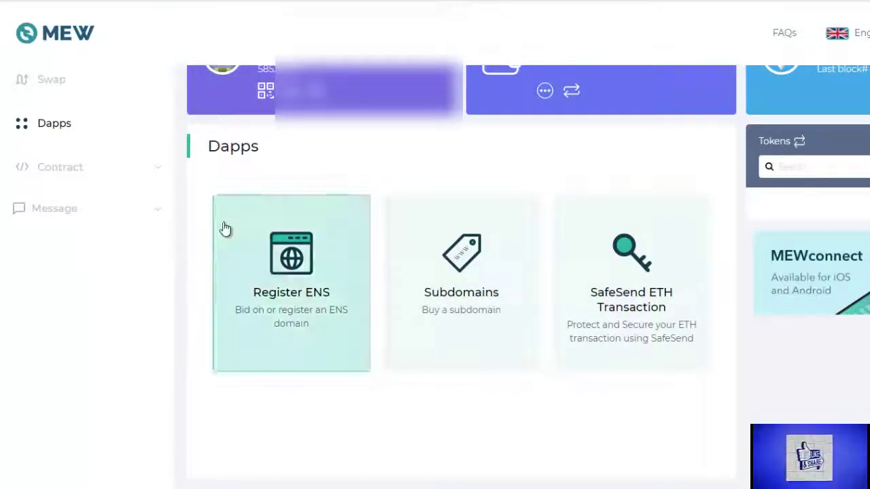
left_click(301, 312)
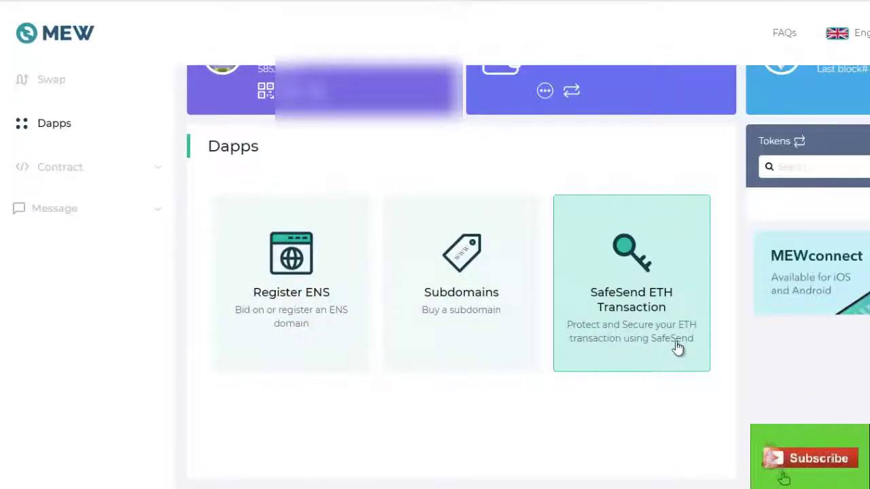
scroll(678, 348, "up", 1)
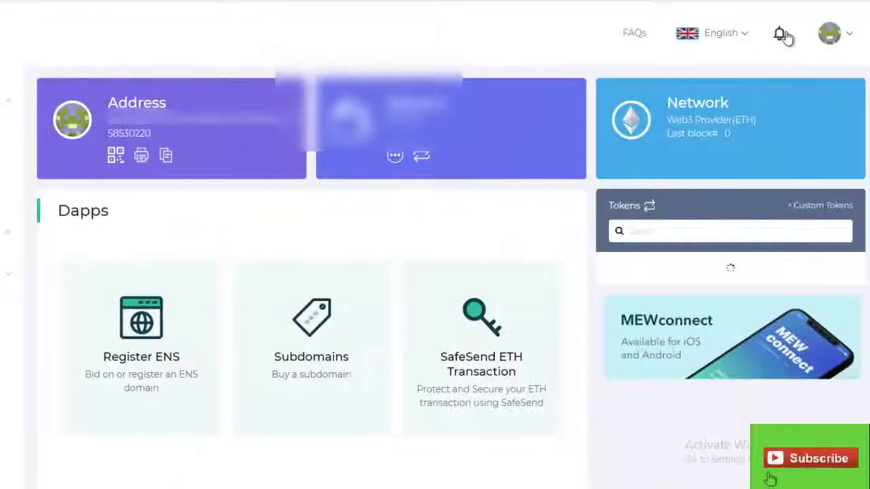
left_click(783, 34)
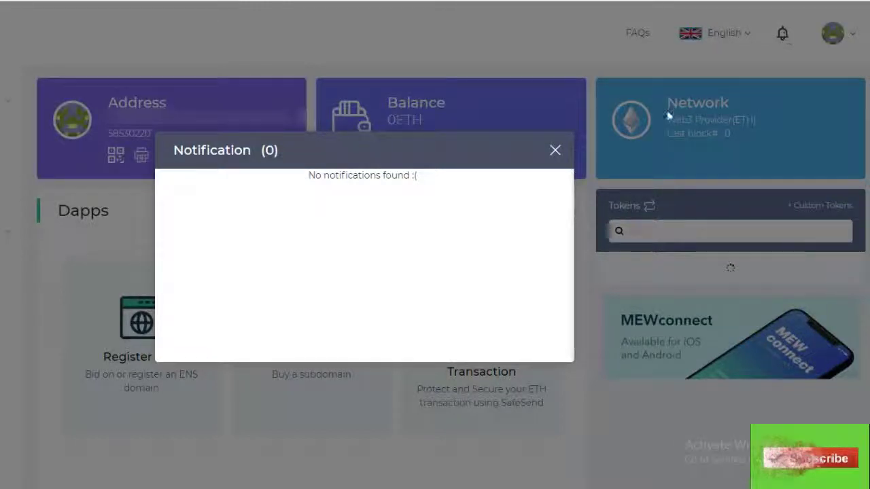
left_click(555, 151)
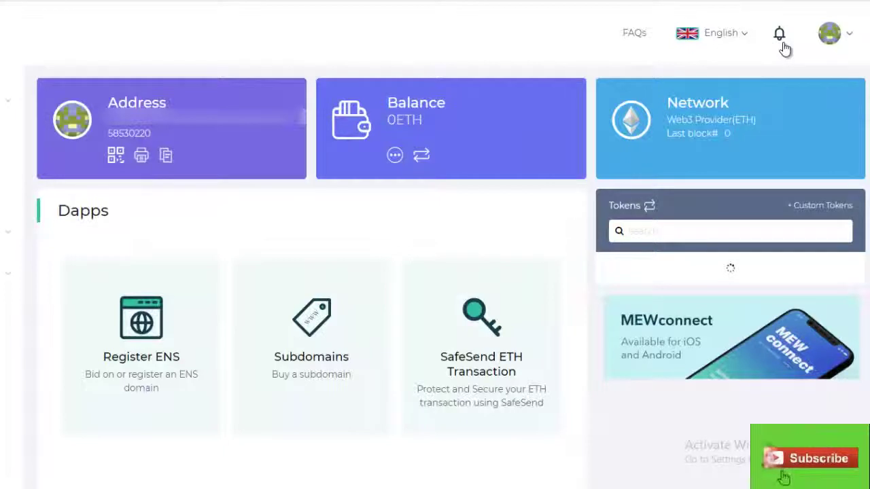
left_click(850, 35)
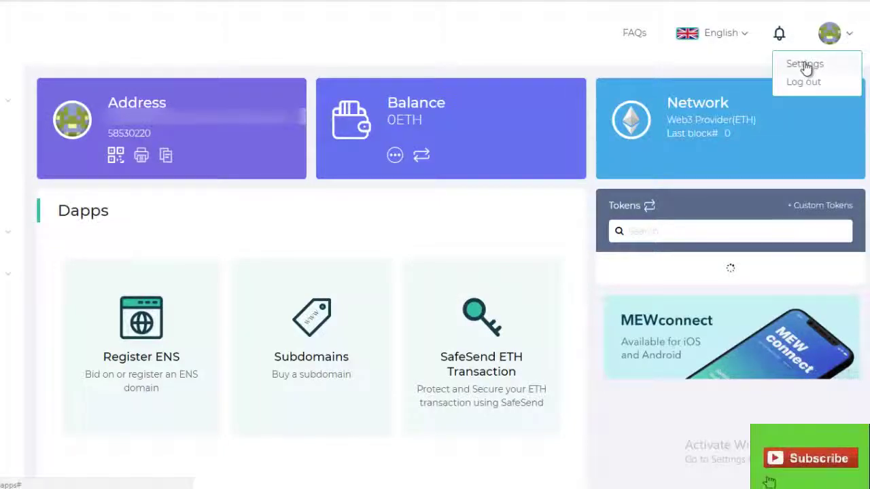
left_click(849, 35)
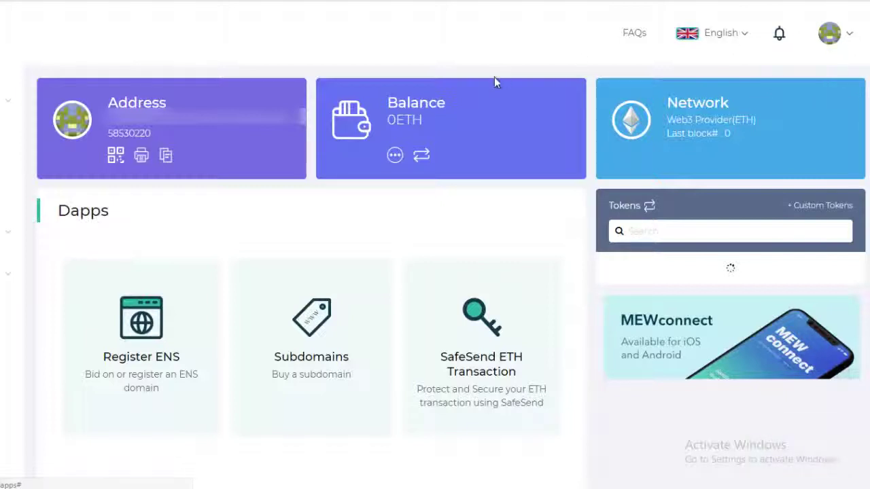